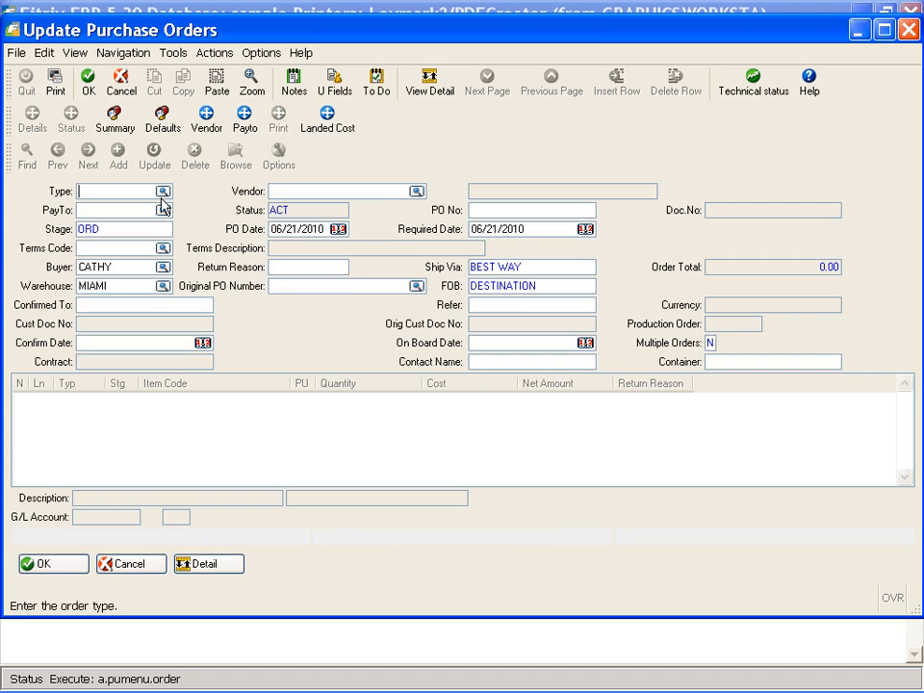
# Start a new purchase order and pick order type RET (RETURN TO VENDOR) from the lookup
pyautogui.click(162, 191)
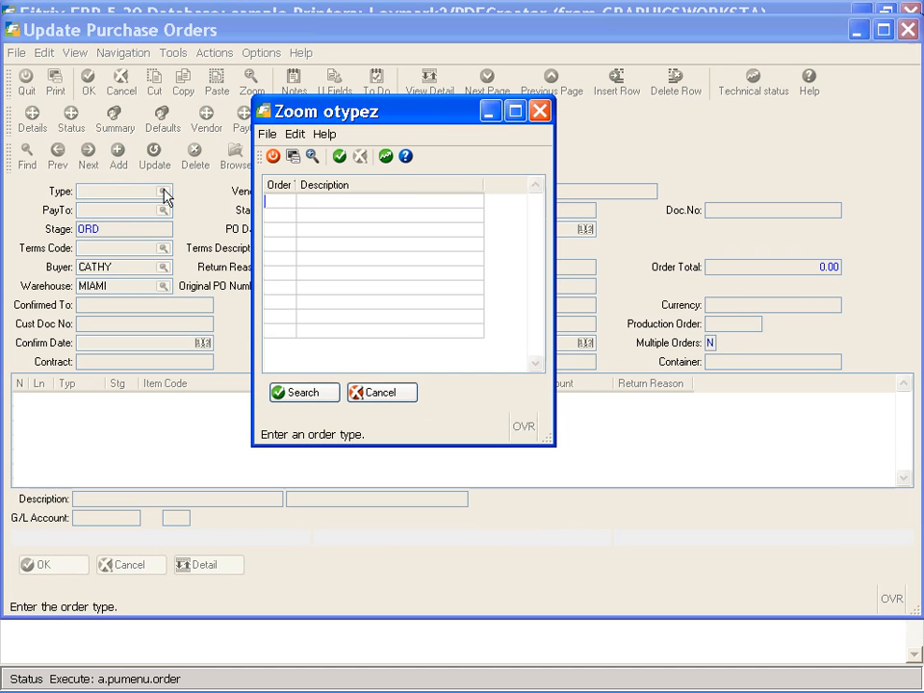
pyautogui.click(318, 394)
pyautogui.click(410, 260)
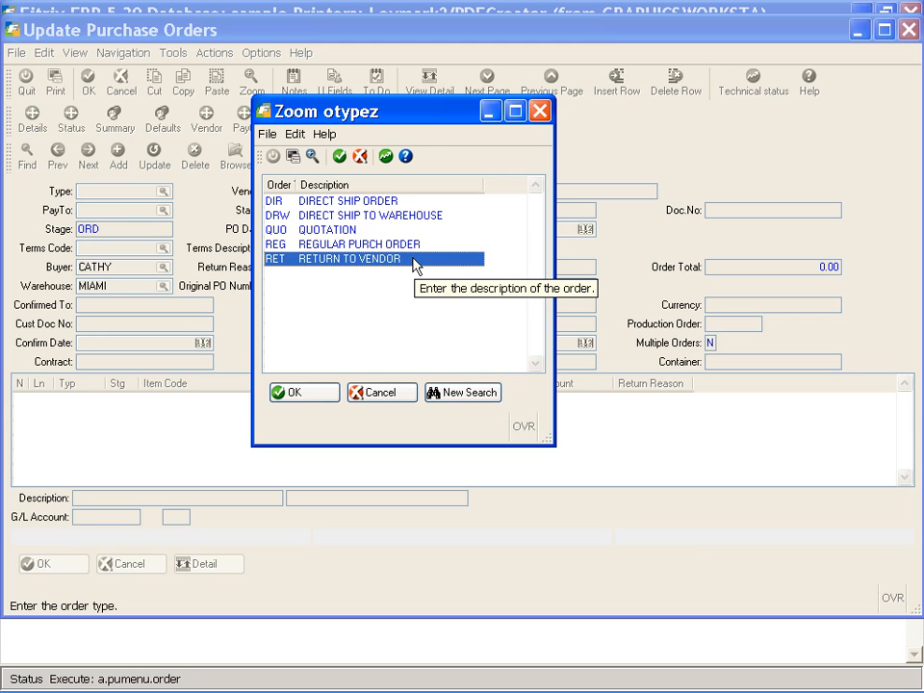
# Confirm type RET, enter vendor 123457 and accept pay-to address ATL2
pyautogui.click(324, 396)
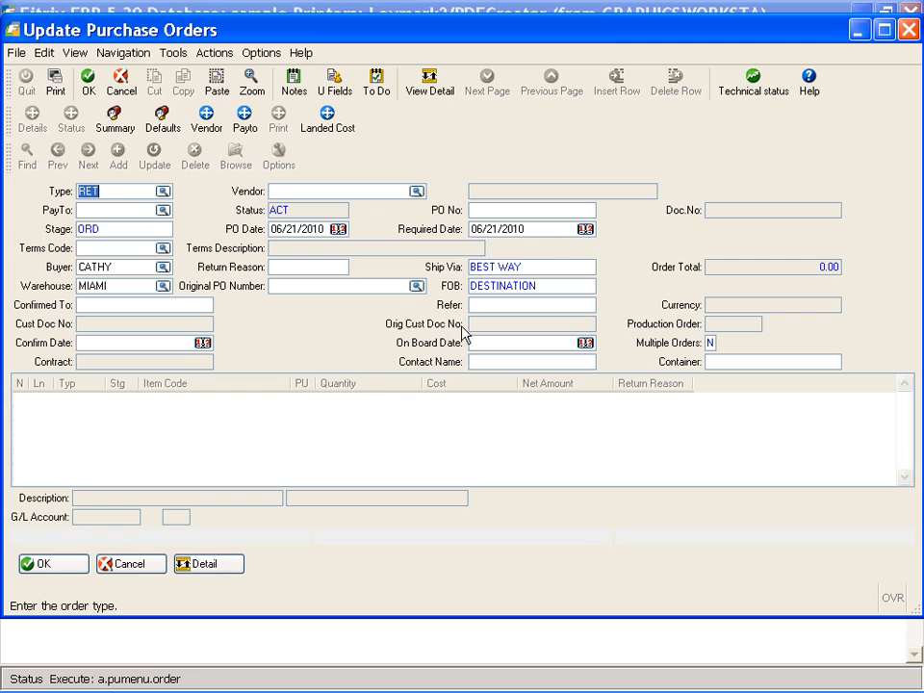
pyautogui.press('Tab')
pyautogui.write('123457')
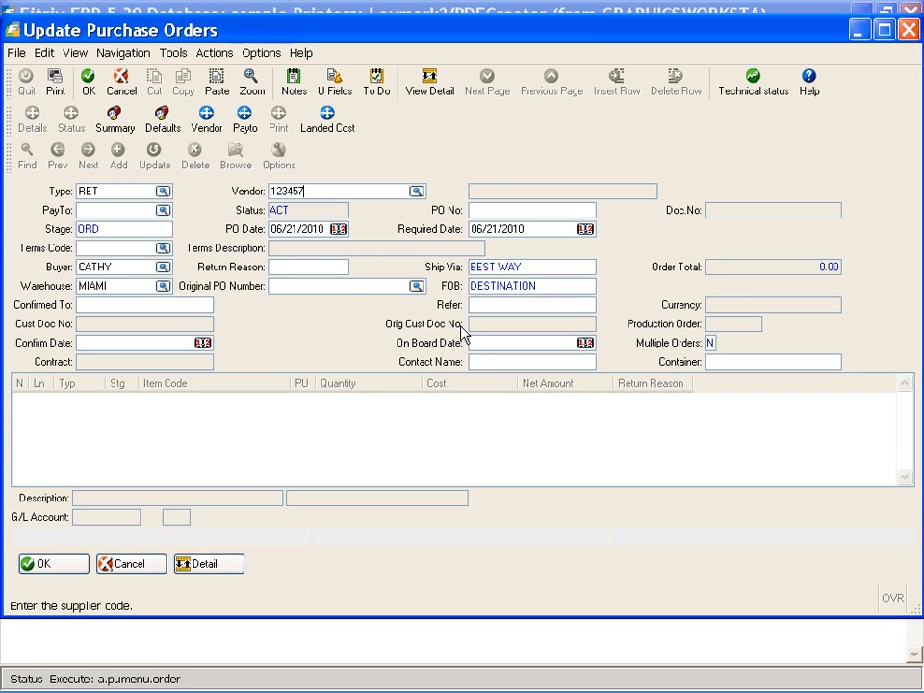
pyautogui.press('Tab')
pyautogui.click(178, 462)
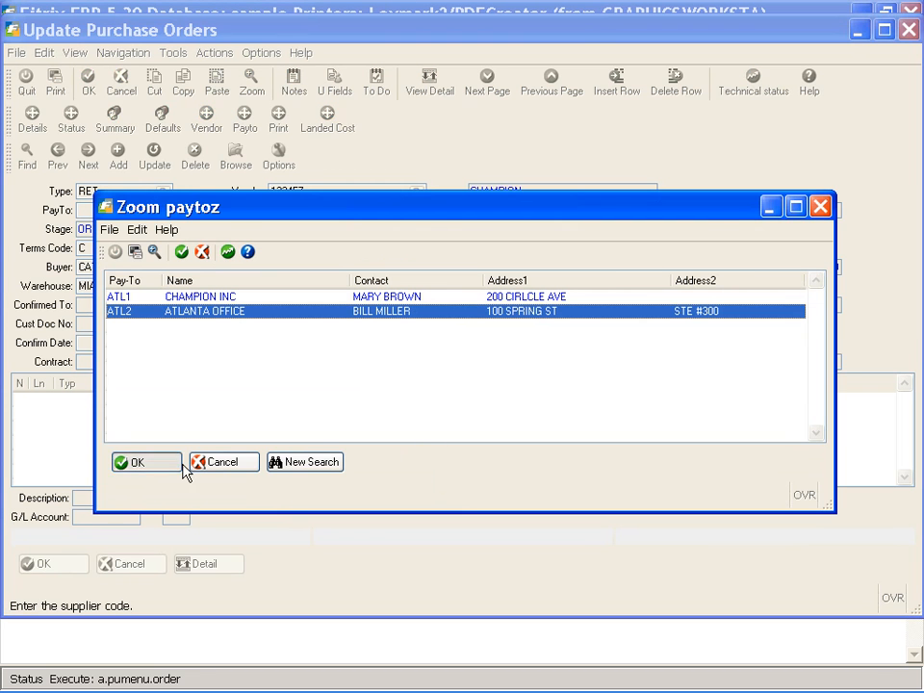
# Enter DAMAGED as the return reason
pyautogui.press('Tab')
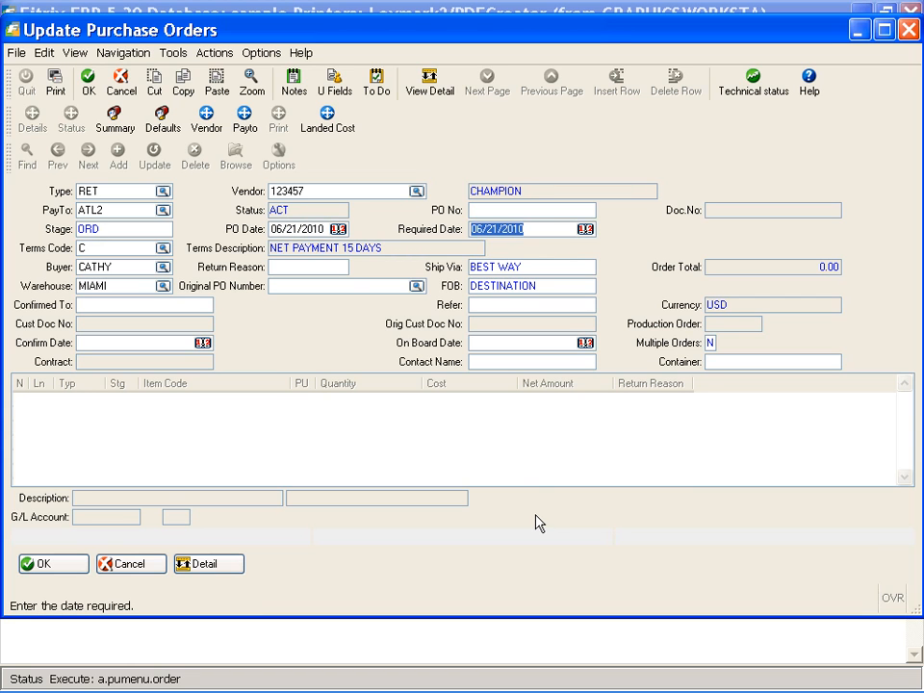
pyautogui.press('Tab')
pyautogui.press('Tab')
pyautogui.press('Tab')
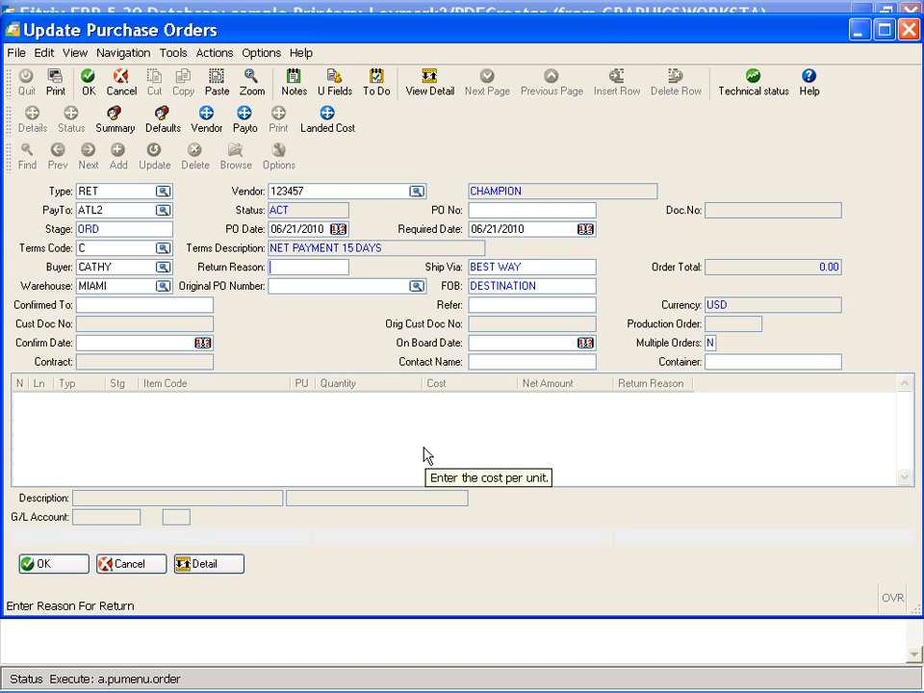
pyautogui.write('DAMAGED')
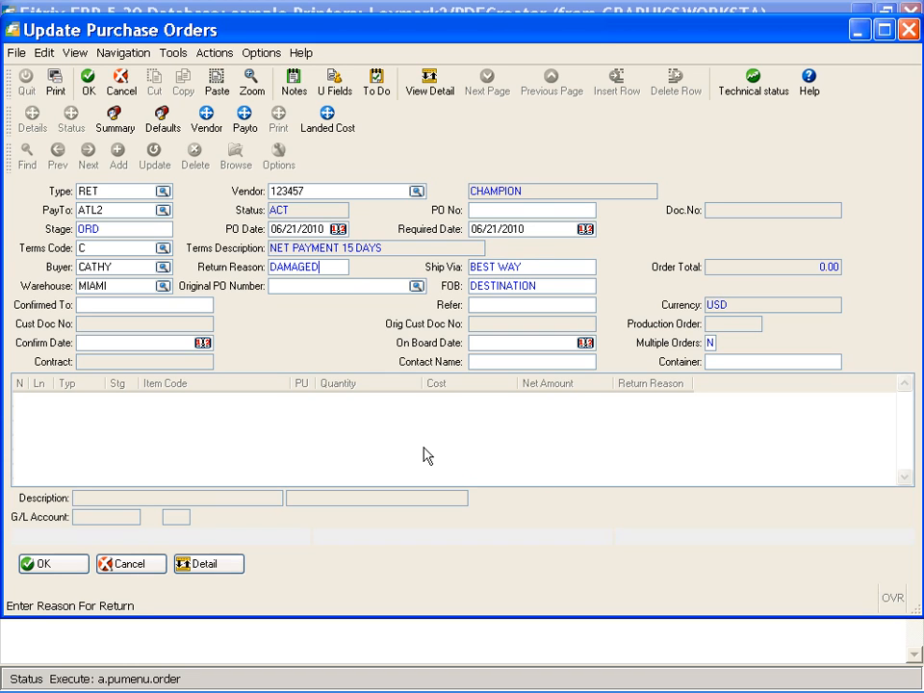
pyautogui.press('Tab')
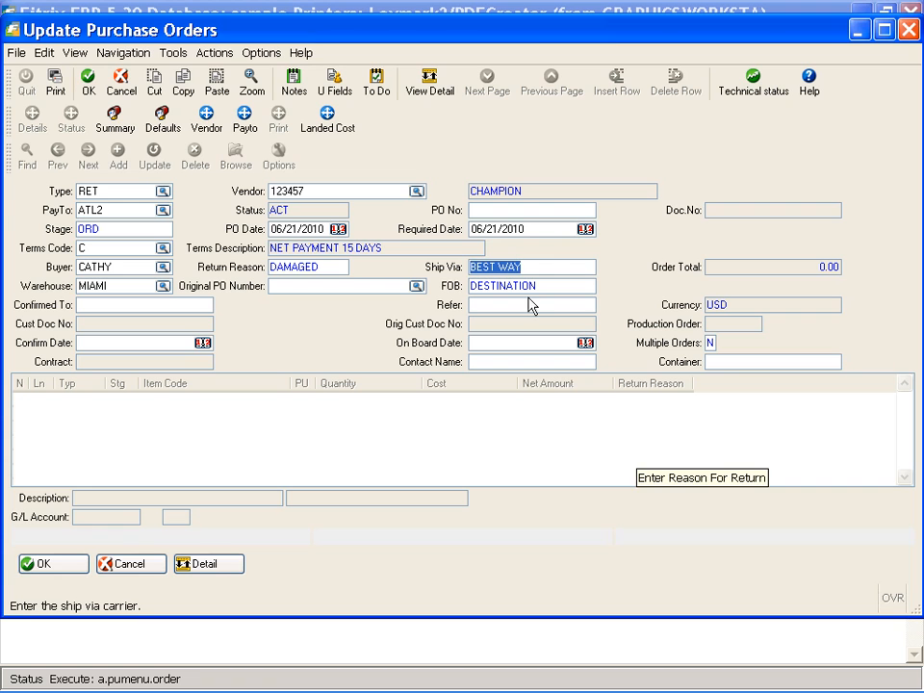
# Add an Order Notes entry reading 'more description' and save it
pyautogui.click(294, 82)
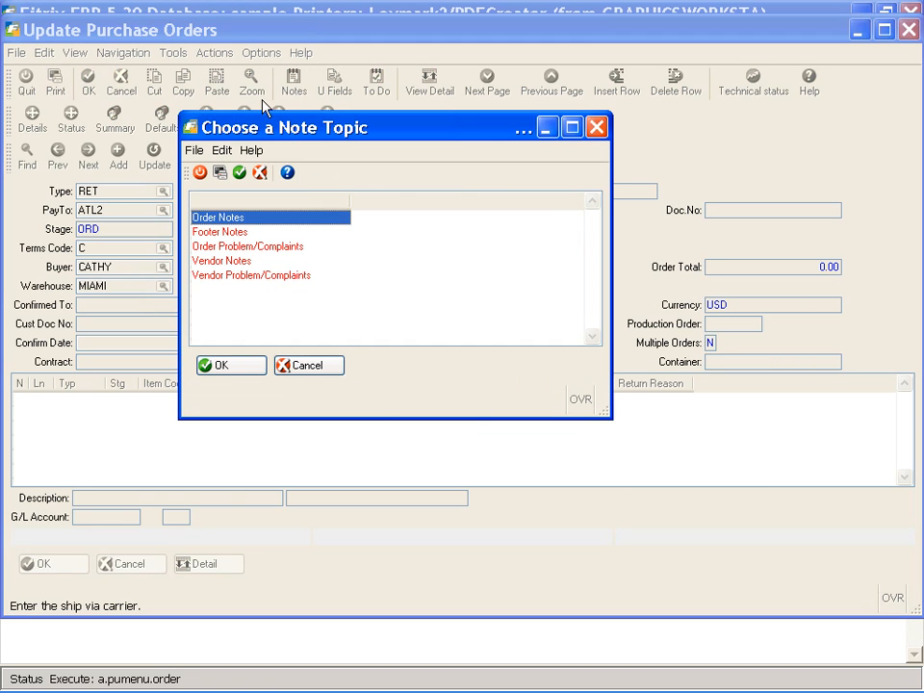
pyautogui.click(239, 366)
pyautogui.write('more description')
pyautogui.press('Return')
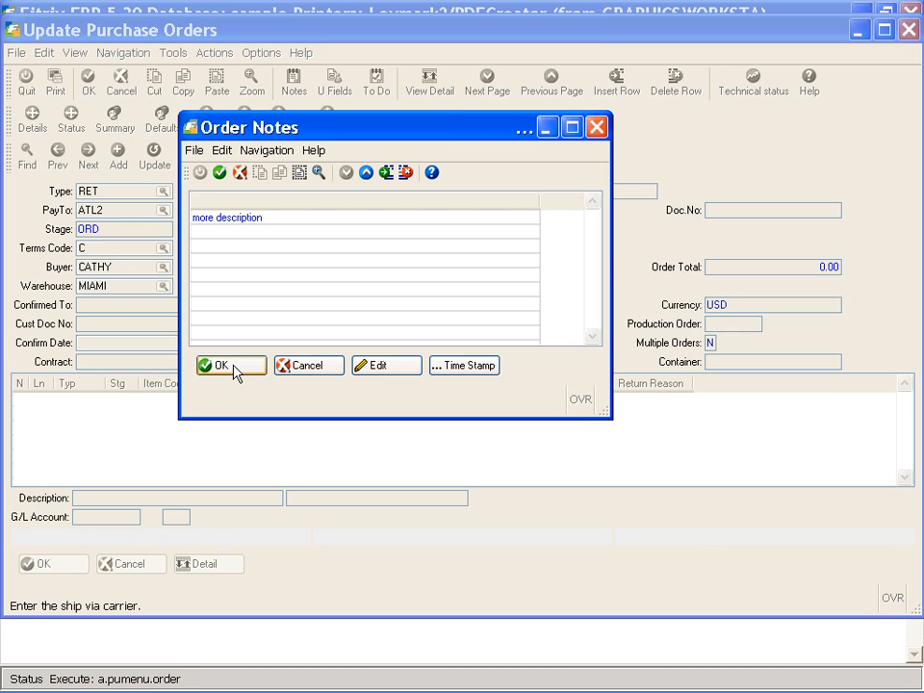
pyautogui.click(231, 365)
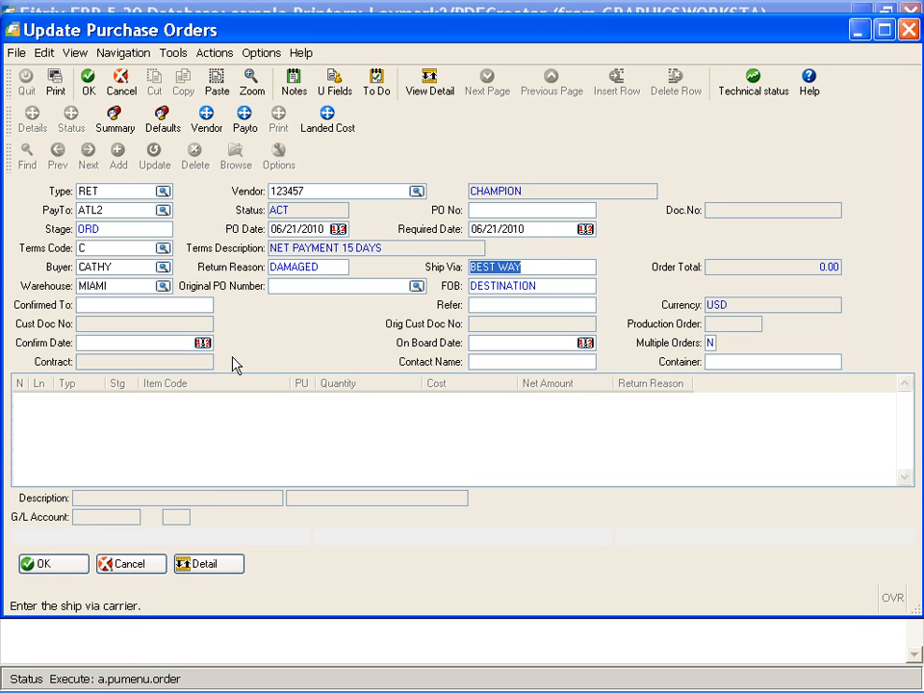
# Enter 1693 as the Original PO Number to load its HM-CIRCUITBOARD line
pyautogui.press('Tab')
pyautogui.press('Tab')
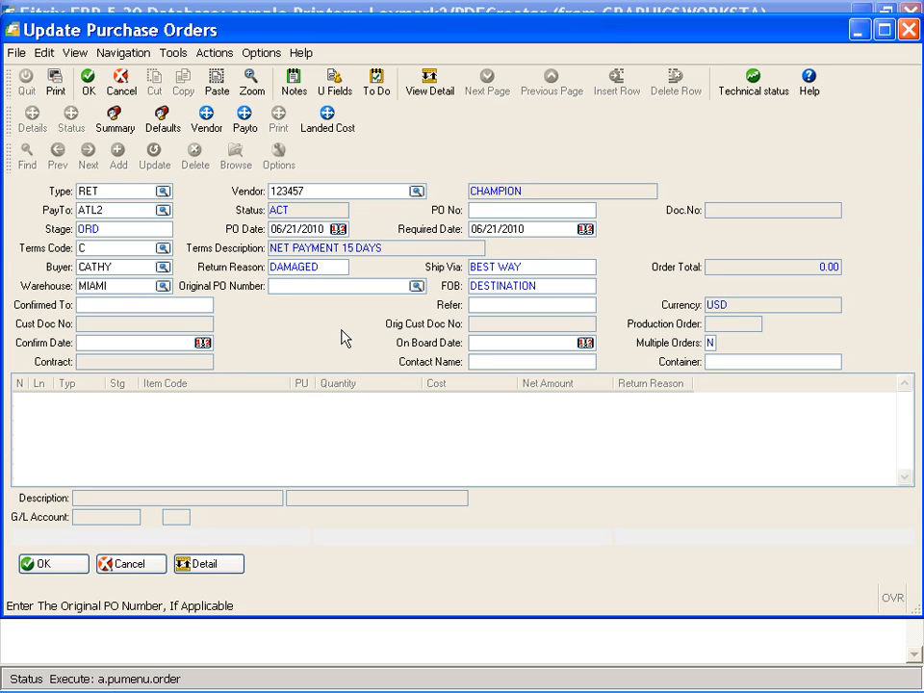
pyautogui.write('1693')
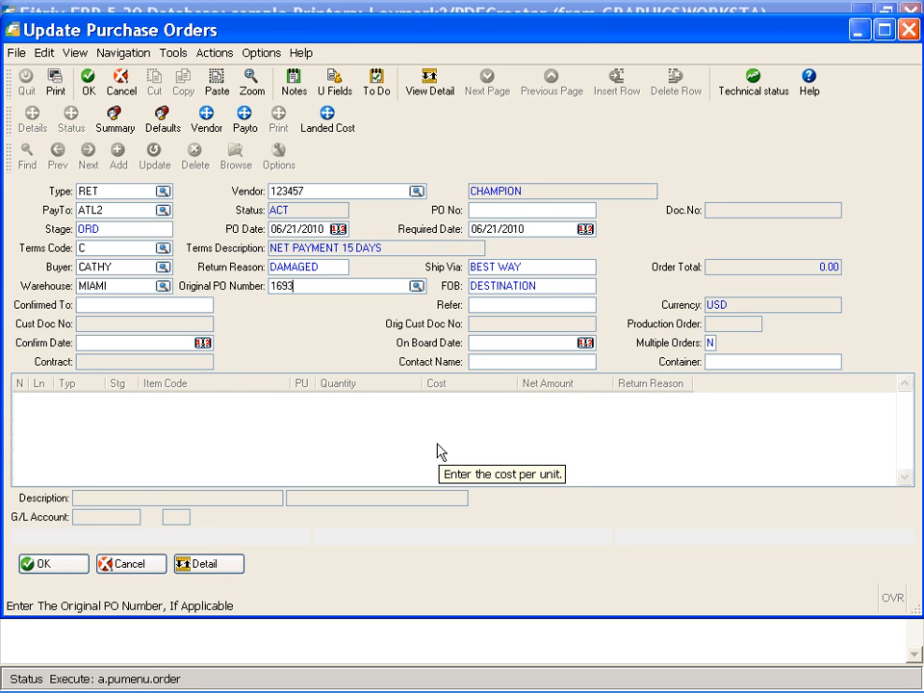
pyautogui.press('Tab')
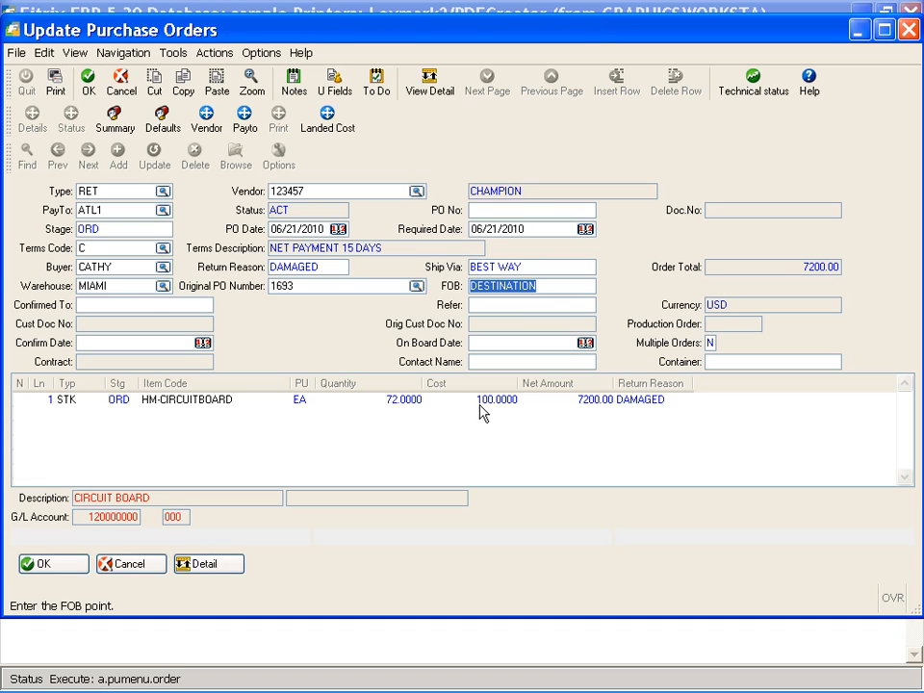
# Enter the contact's name in Confirmed To and set the confirm date to 06/21/2010
pyautogui.press('Tab')
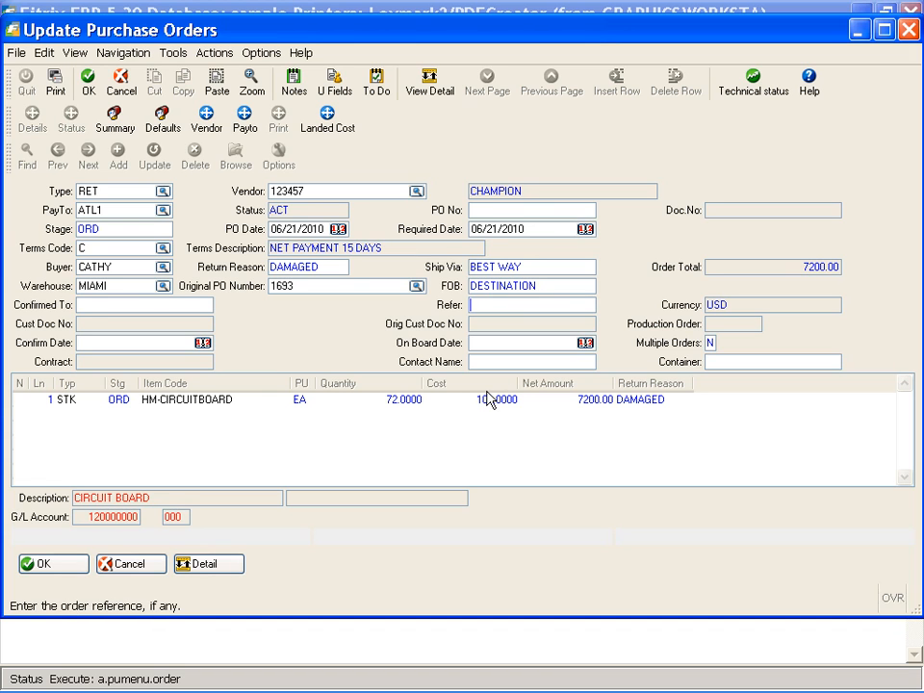
pyautogui.press('Tab')
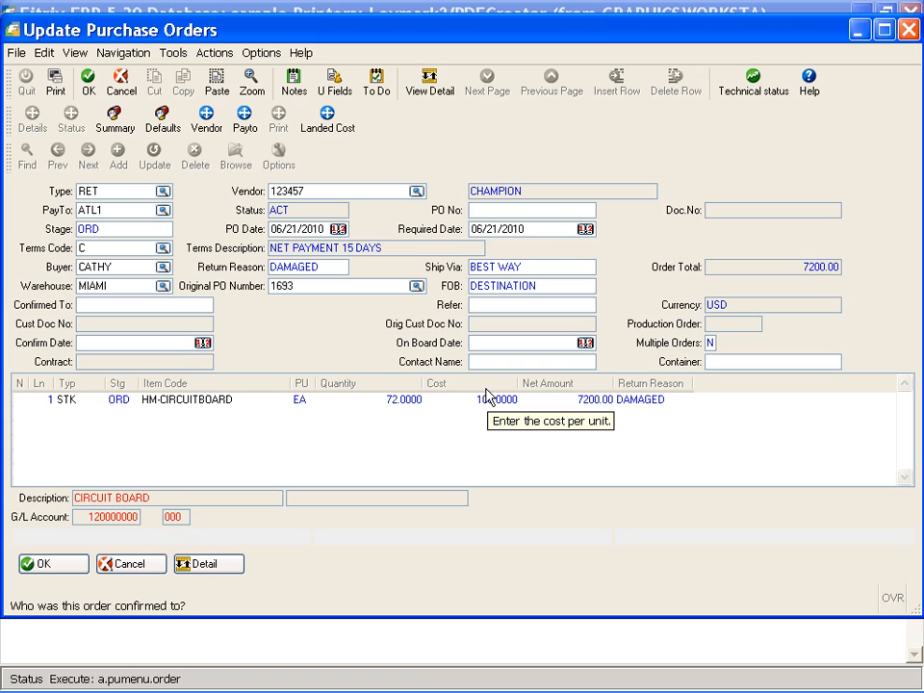
pyautogui.press('Tab')
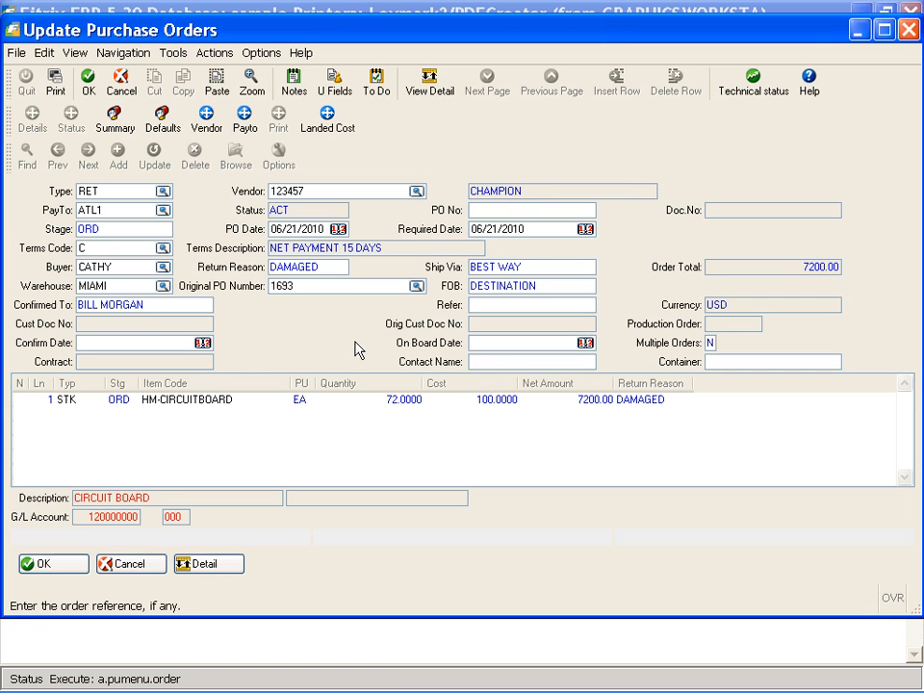
pyautogui.click(203, 343)
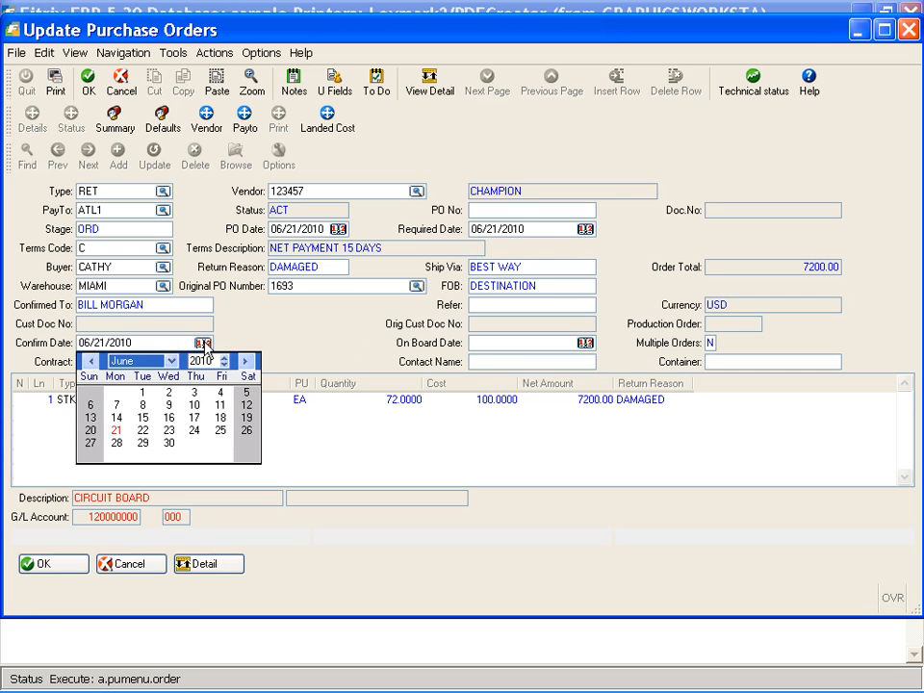
pyautogui.click(116, 432)
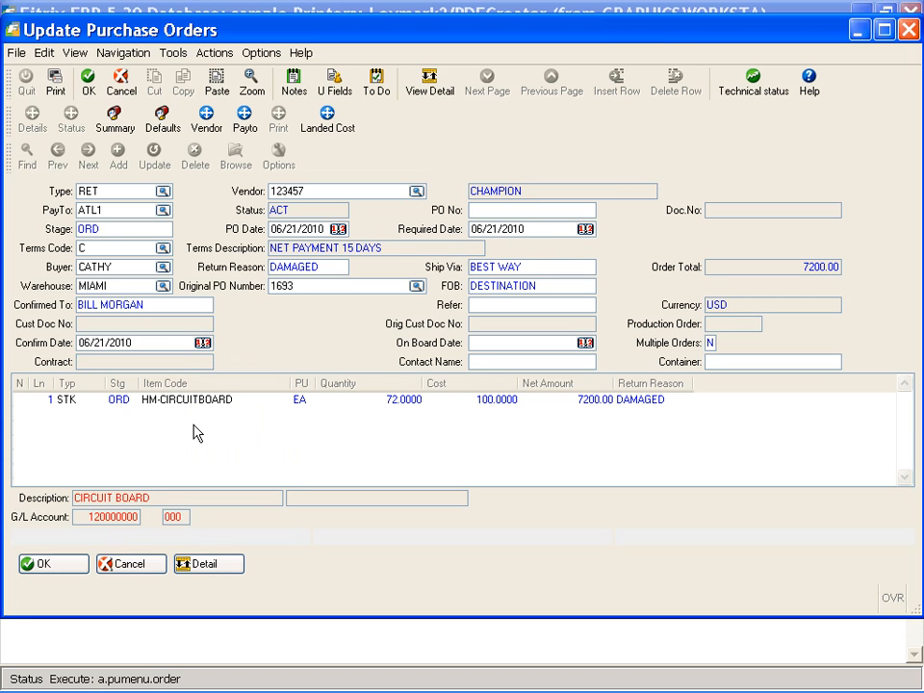
pyautogui.click(196, 433)
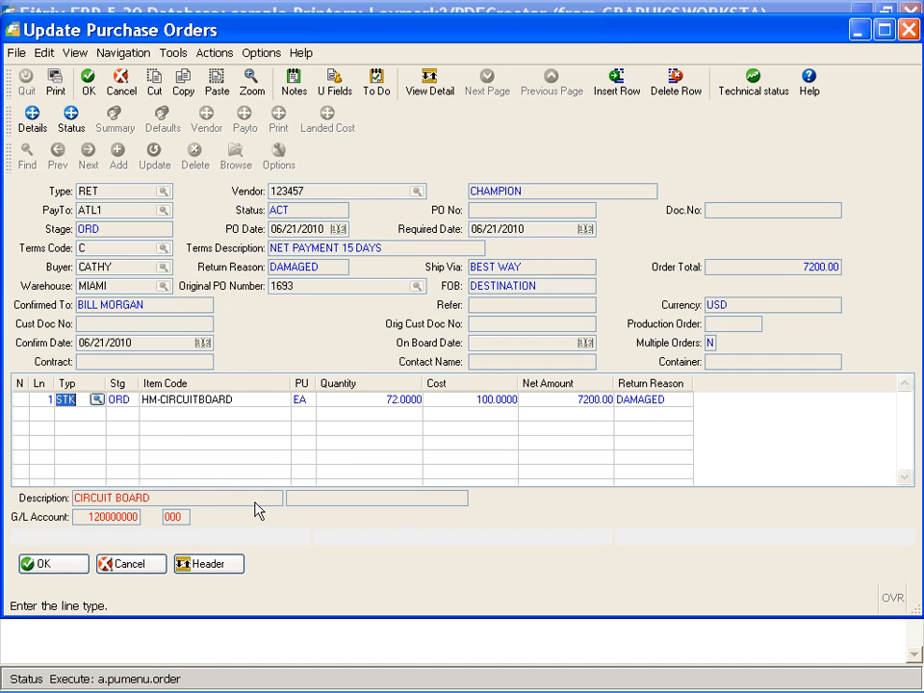
# Change the circuit board line quantity to 3 and save the return order
pyautogui.press('Tab')
pyautogui.press('Tab')
pyautogui.write('3')
pyautogui.press('Tab')
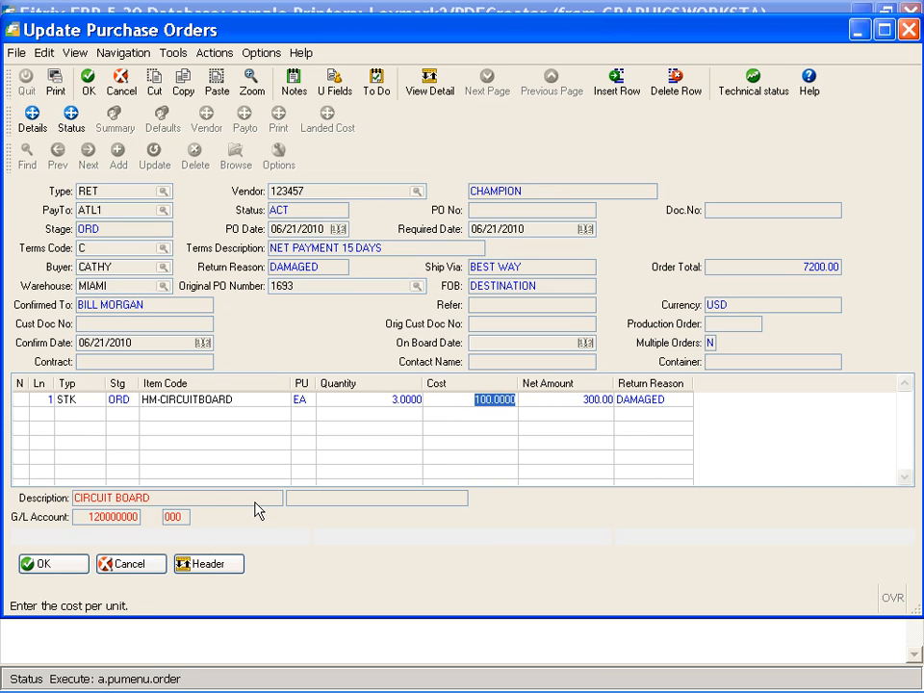
pyautogui.press('Escape')
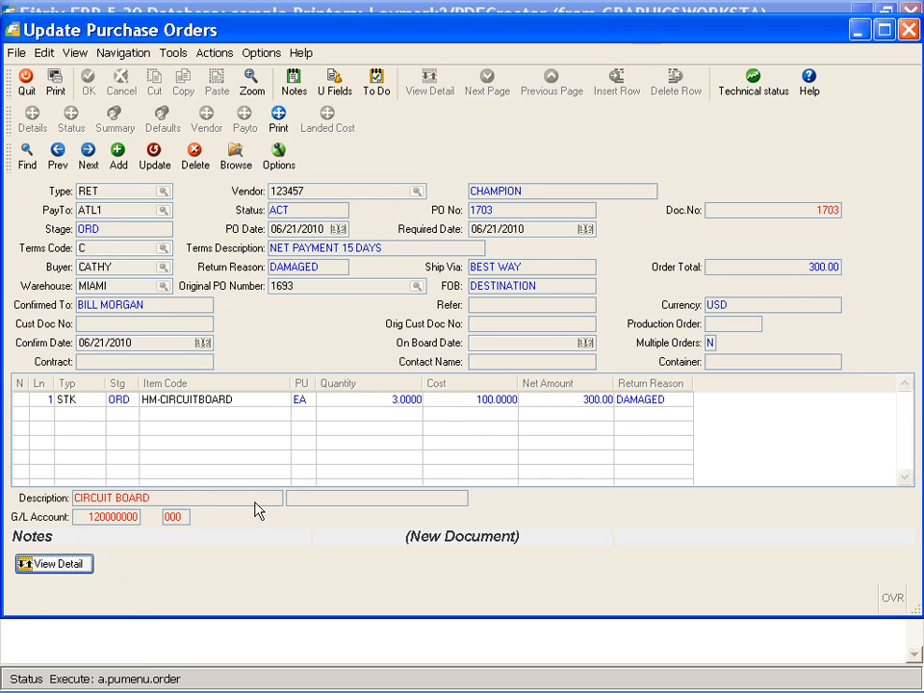
# Copy the new PO number 1703 and close the purchase order form
pyautogui.rightClick(481, 209)
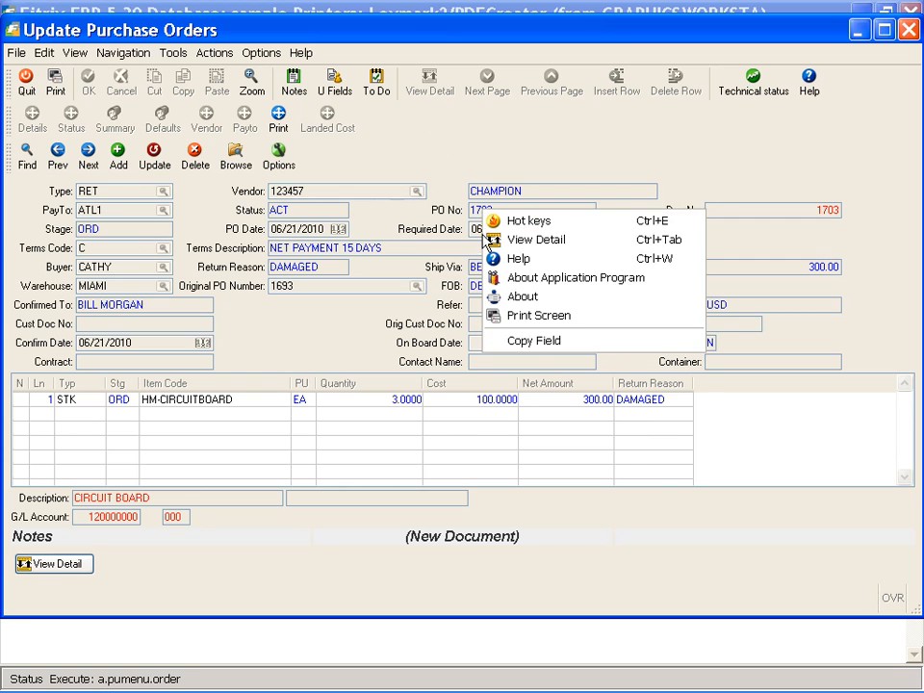
pyautogui.click(524, 342)
pyautogui.click(23, 83)
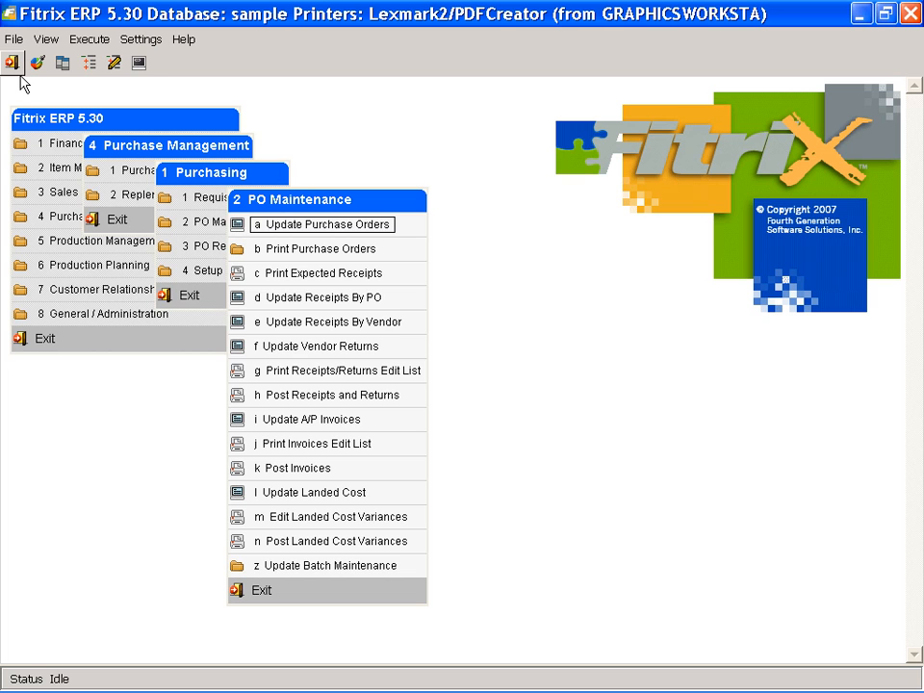
pyautogui.click(288, 250)
# Print PO 1703 by P.O. number to the PDF viewer, answering No to both prompts
pyautogui.click(358, 255)
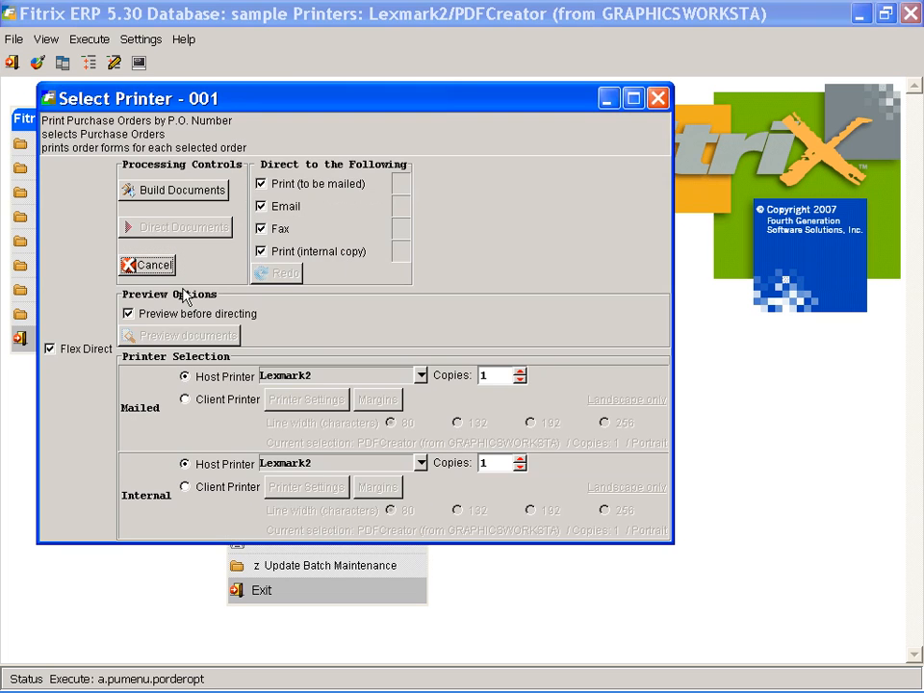
pyautogui.click(62, 352)
pyautogui.click(51, 221)
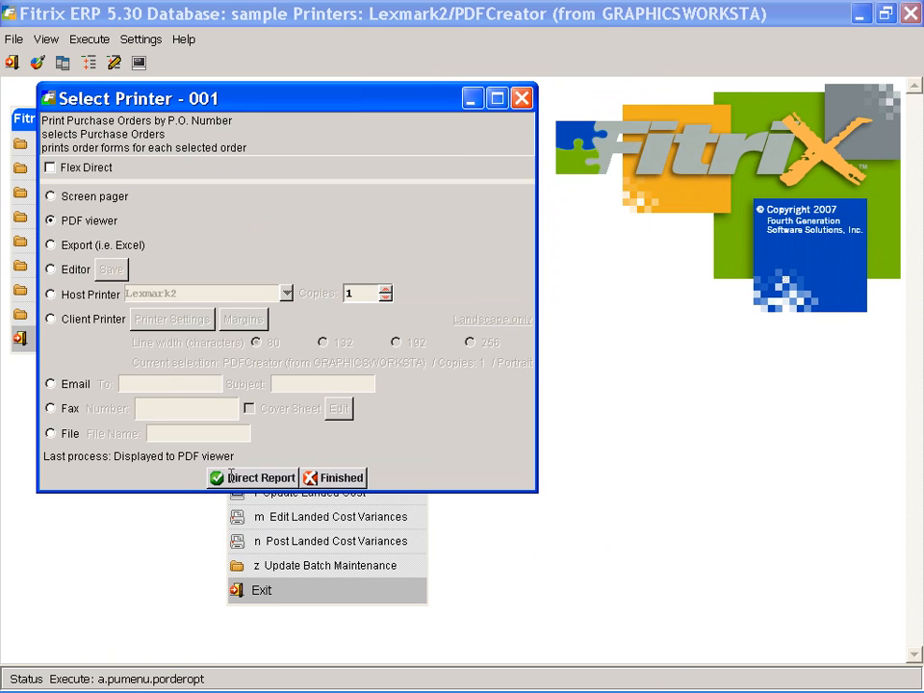
pyautogui.click(272, 478)
pyautogui.click(463, 377)
pyautogui.click(463, 377)
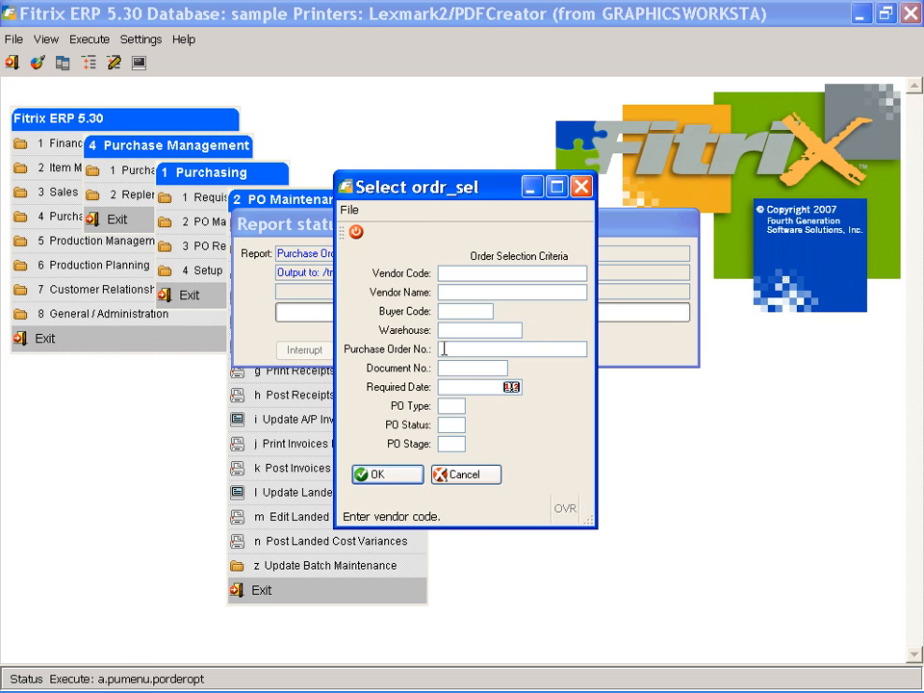
pyautogui.rightClick(446, 350)
pyautogui.click(496, 445)
pyautogui.press('Return')
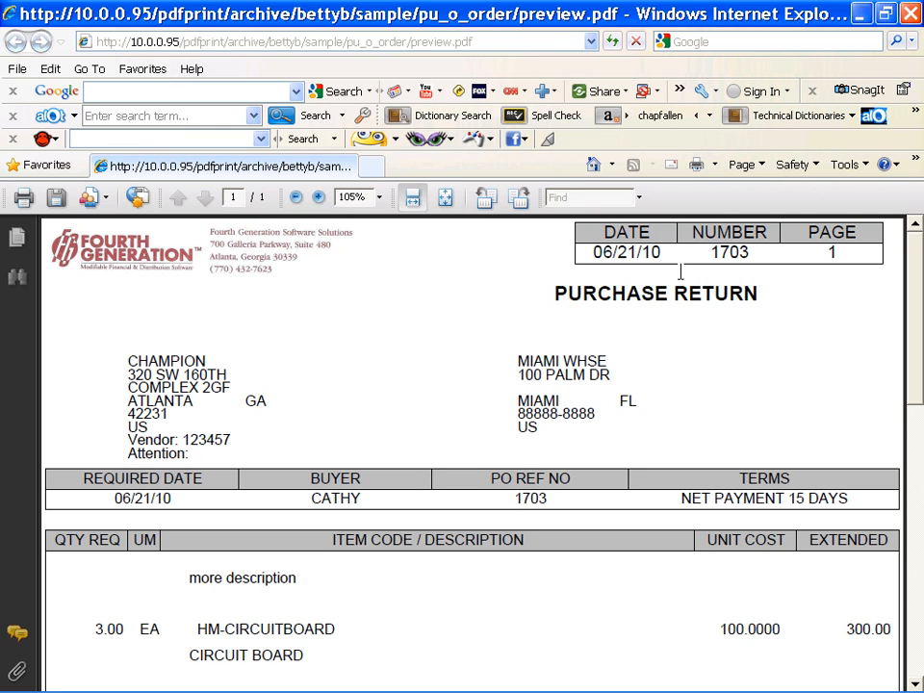
# Exit Internet Explorer after reviewing the return and finish the printer selection
pyautogui.click(19, 69)
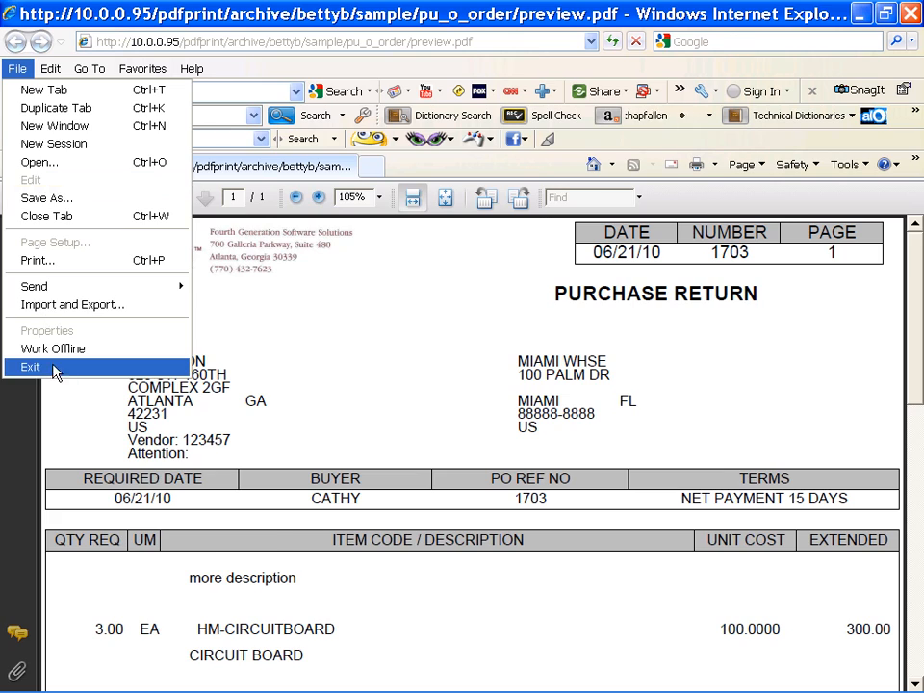
pyautogui.click(34, 365)
pyautogui.click(339, 449)
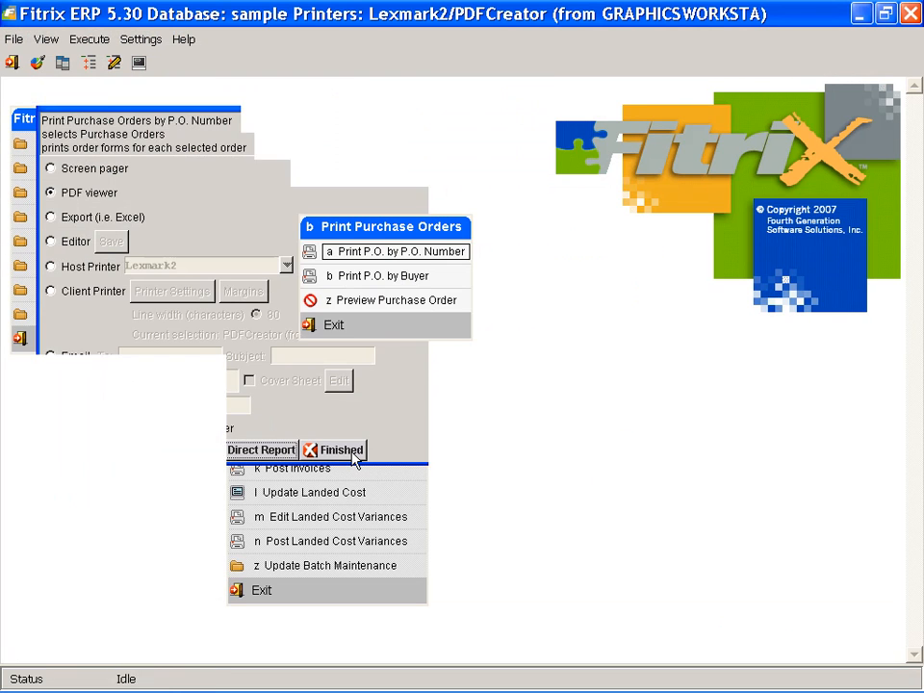
# Start a new vendor return in Update Vendor Returns for PO 1703
pyautogui.click(391, 327)
pyautogui.click(387, 349)
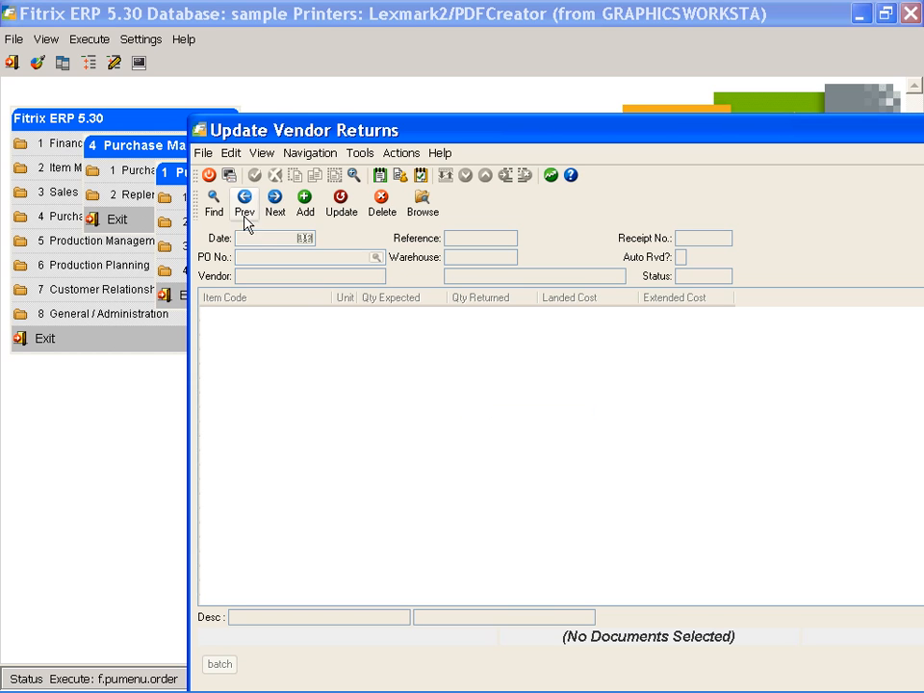
pyautogui.click(305, 202)
pyautogui.click(253, 256)
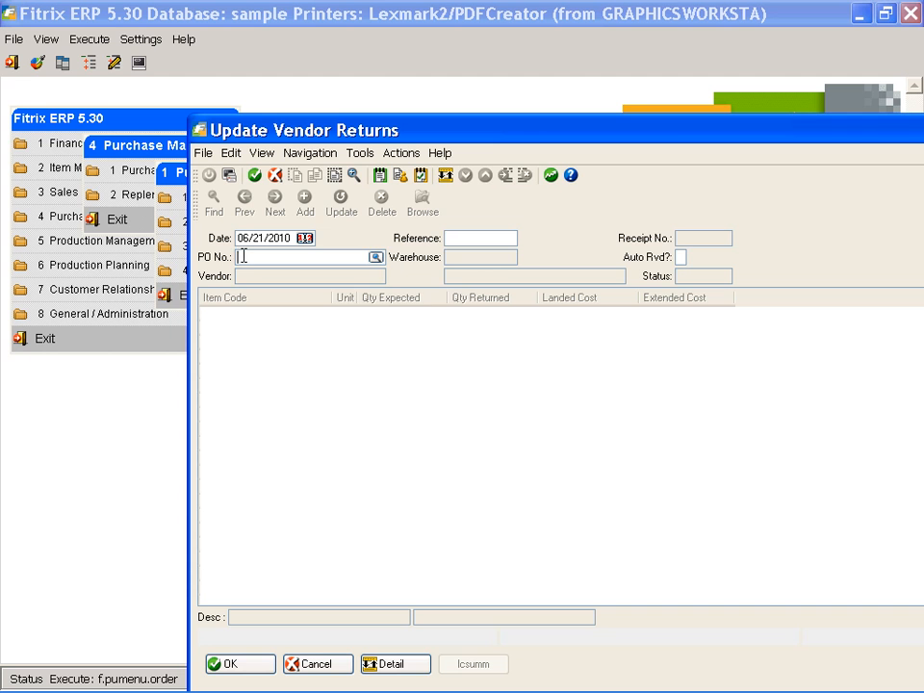
pyautogui.rightClick(243, 258)
pyautogui.click(303, 352)
pyautogui.press('Tab')
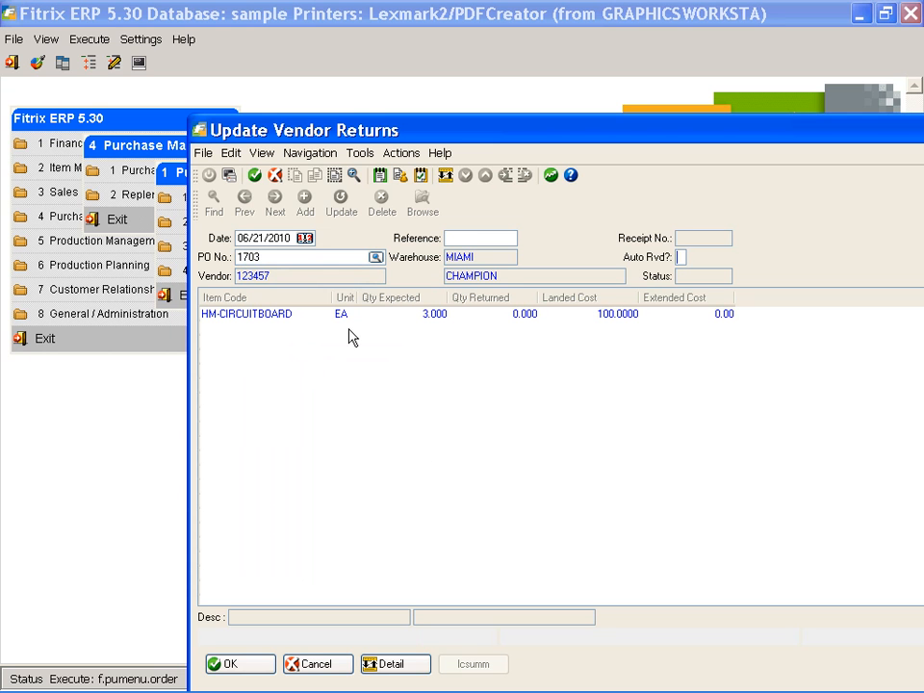
# Mark it auto-received (Y), return 1 unit on each of three serials, and save
pyautogui.write('Y')
pyautogui.press('Tab')
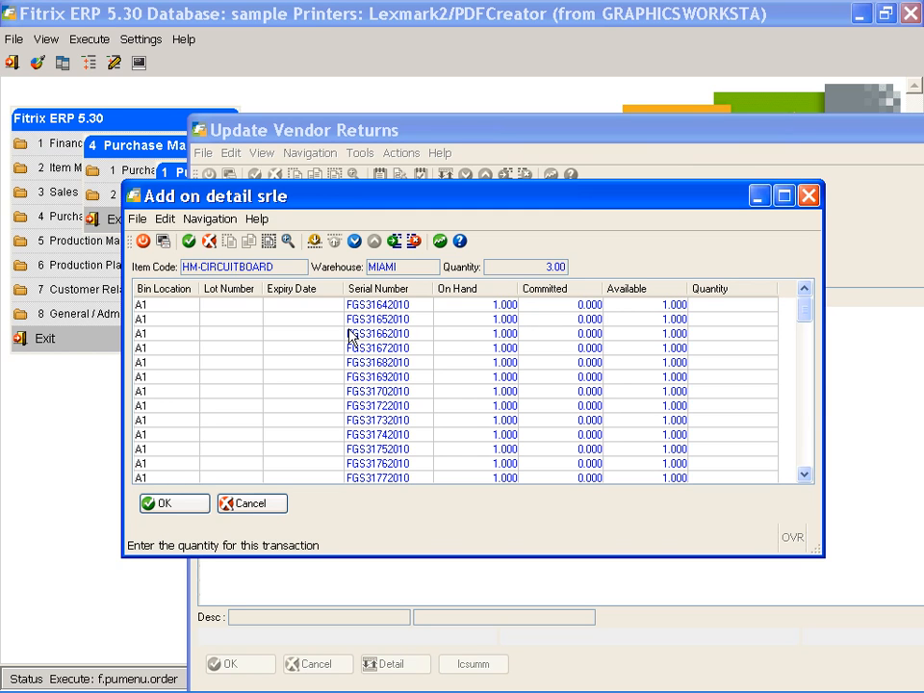
pyautogui.write('1')
pyautogui.press('Return')
pyautogui.write('1')
pyautogui.press('Return')
pyautogui.write('1')
pyautogui.click(151, 507)
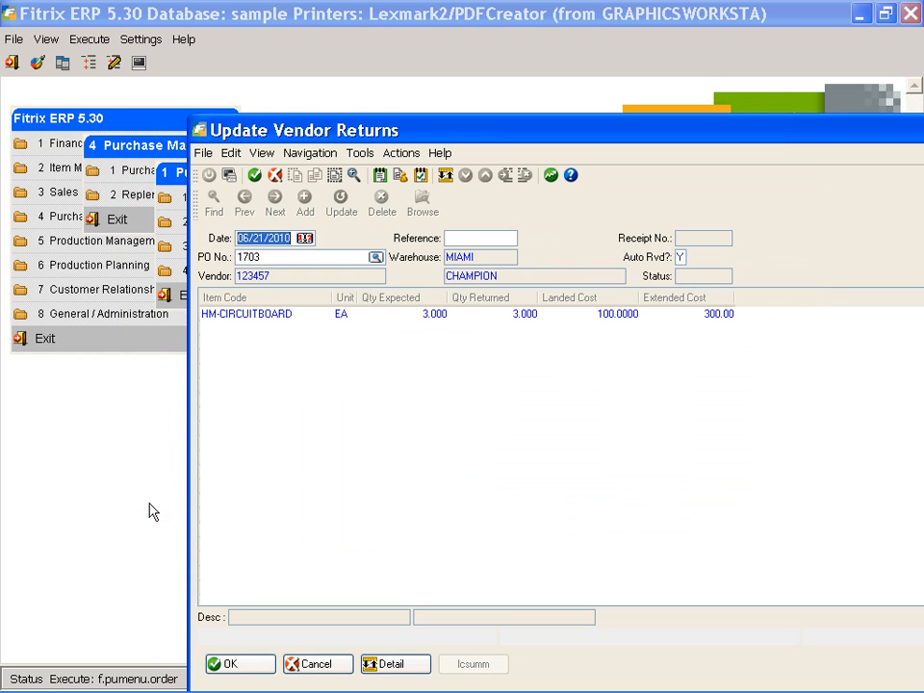
pyautogui.click(248, 668)
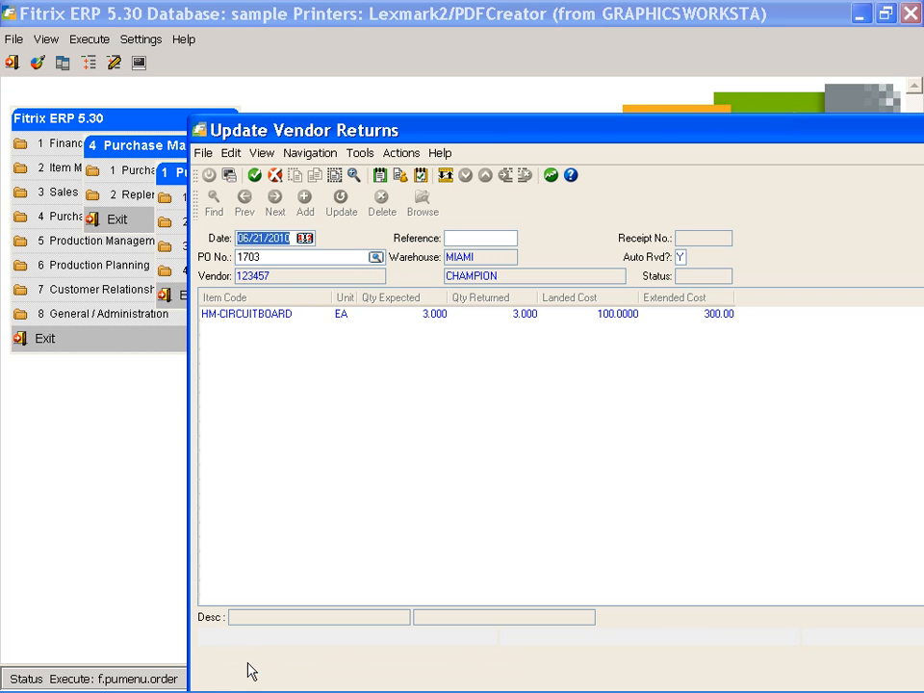
# Run the Receipts/Returns Edit List for PO 1703 to the screen pager, then close it
pyautogui.click(210, 177)
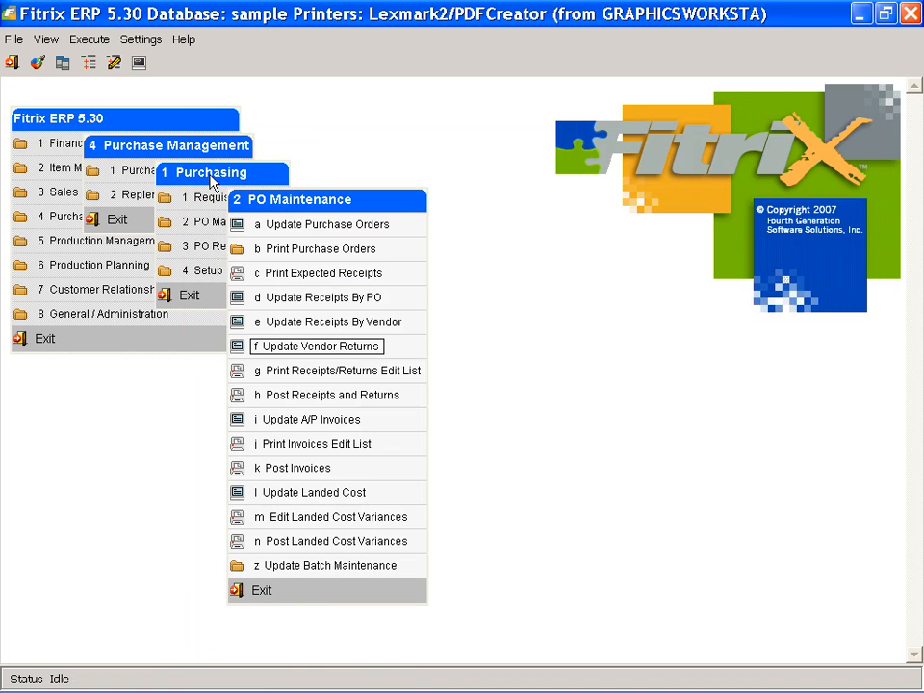
pyautogui.click(310, 383)
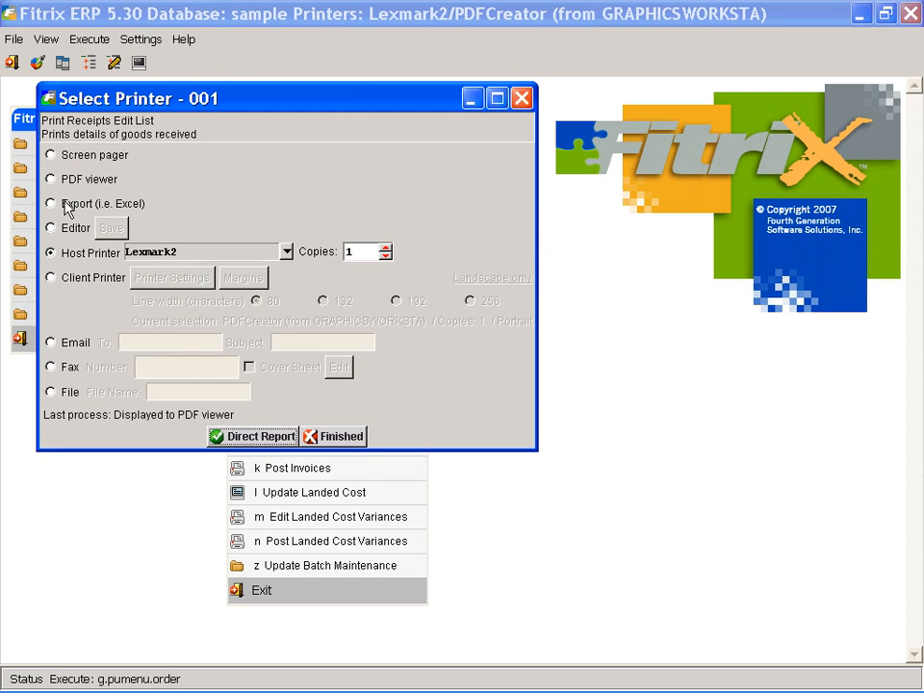
pyautogui.click(51, 154)
pyautogui.click(259, 436)
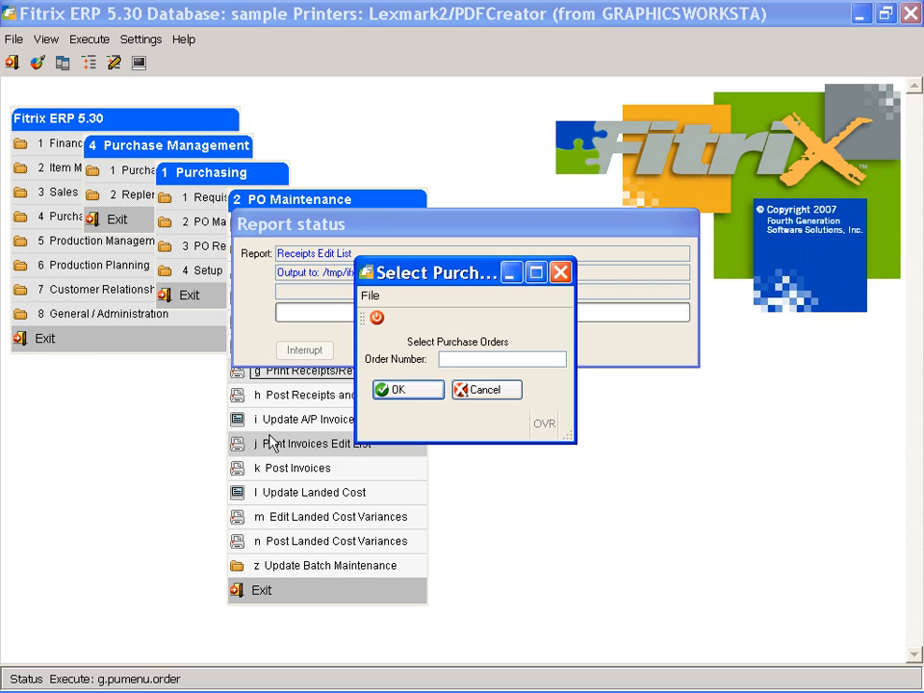
pyautogui.rightClick(442, 358)
pyautogui.click(427, 445)
pyautogui.click(409, 390)
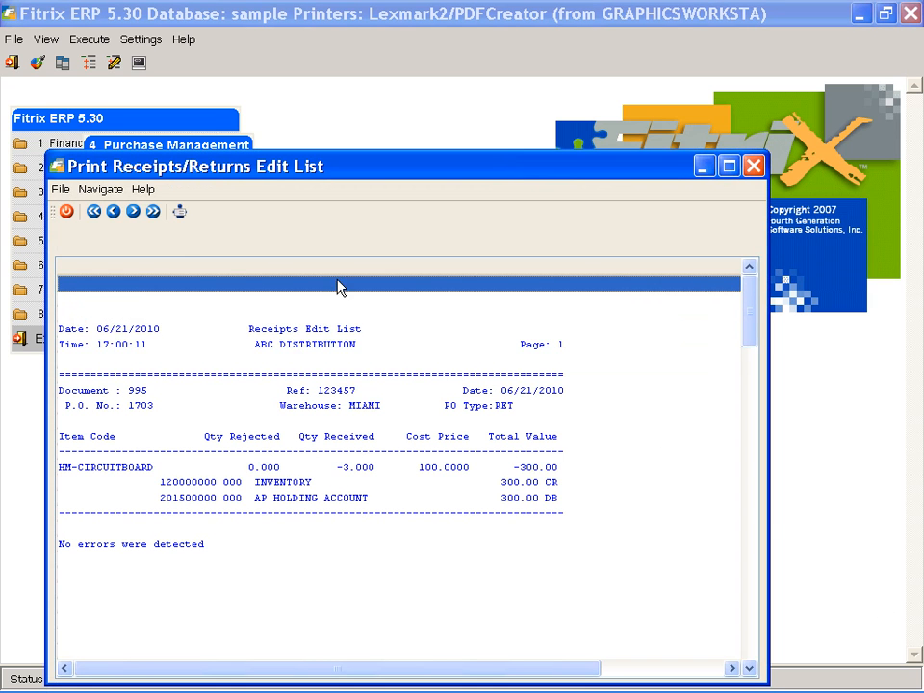
pyautogui.click(67, 211)
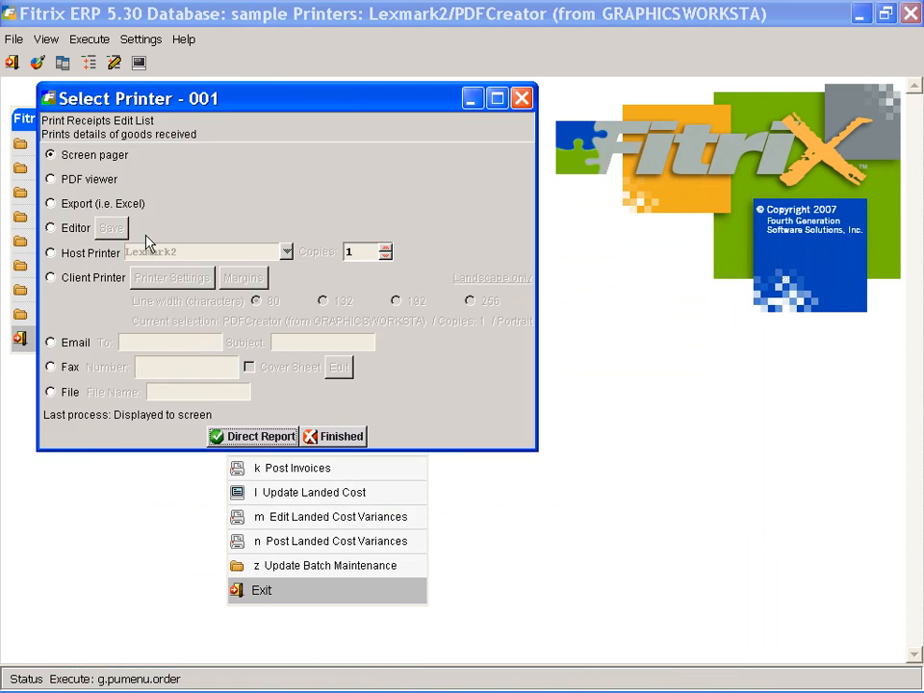
pyautogui.click(354, 436)
# Post receipts and returns for PO 1703 with the posting report shown on screen
pyautogui.click(362, 404)
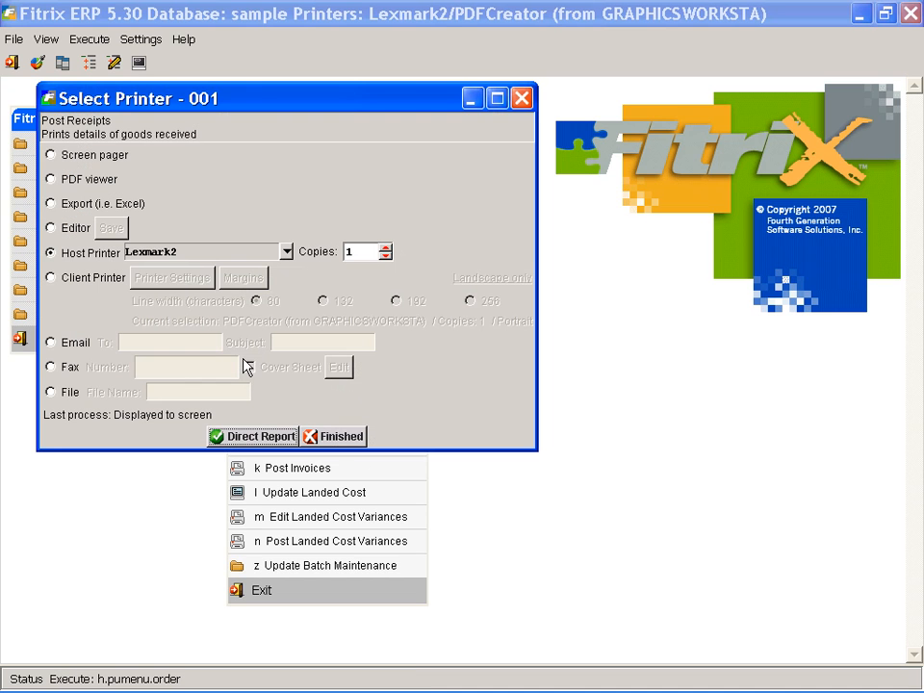
pyautogui.click(51, 155)
pyautogui.click(286, 435)
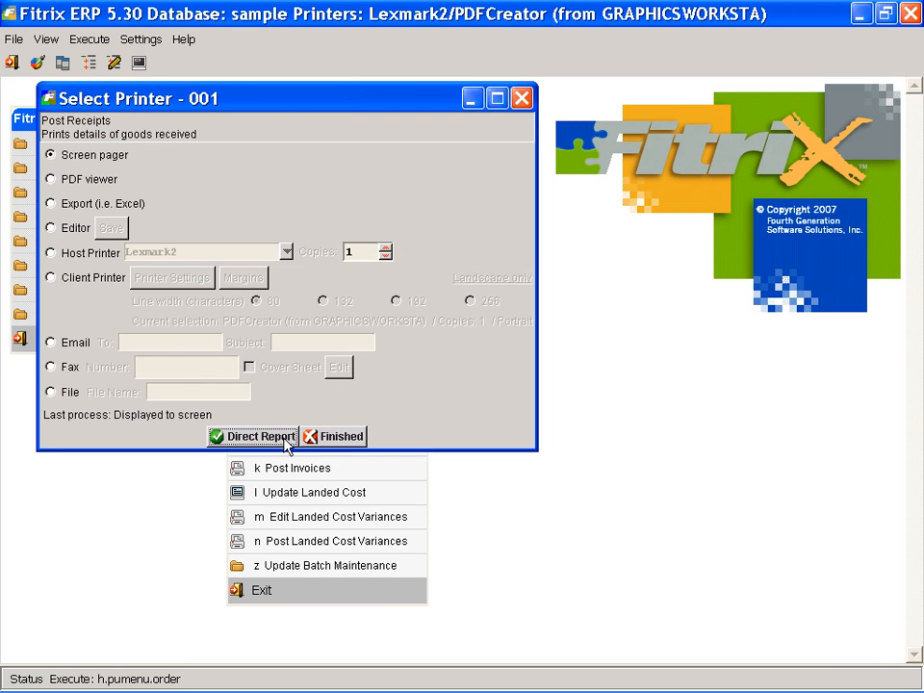
pyautogui.rightClick(445, 368)
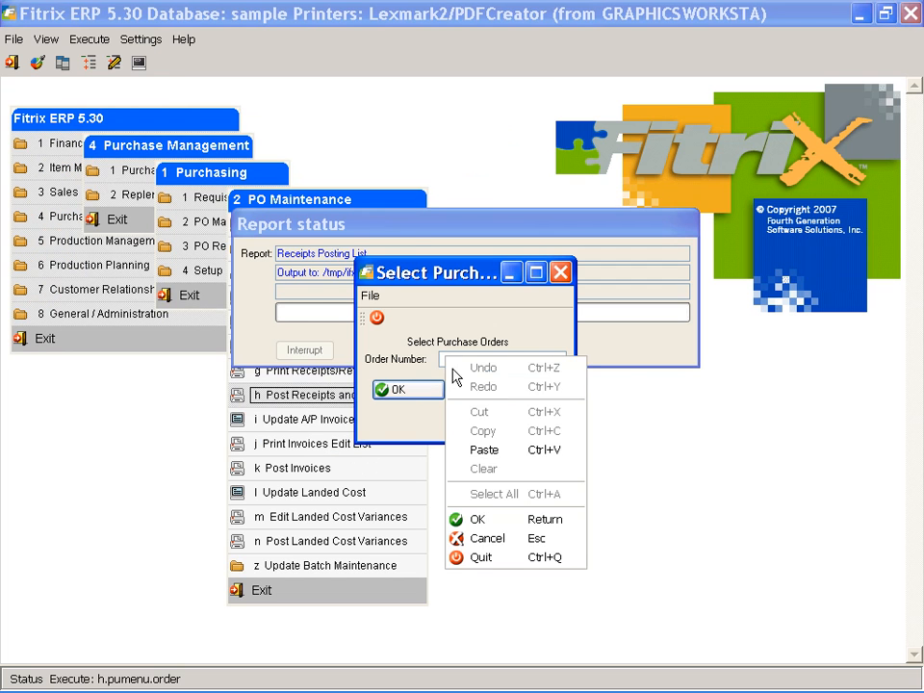
pyautogui.click(485, 448)
pyautogui.click(424, 393)
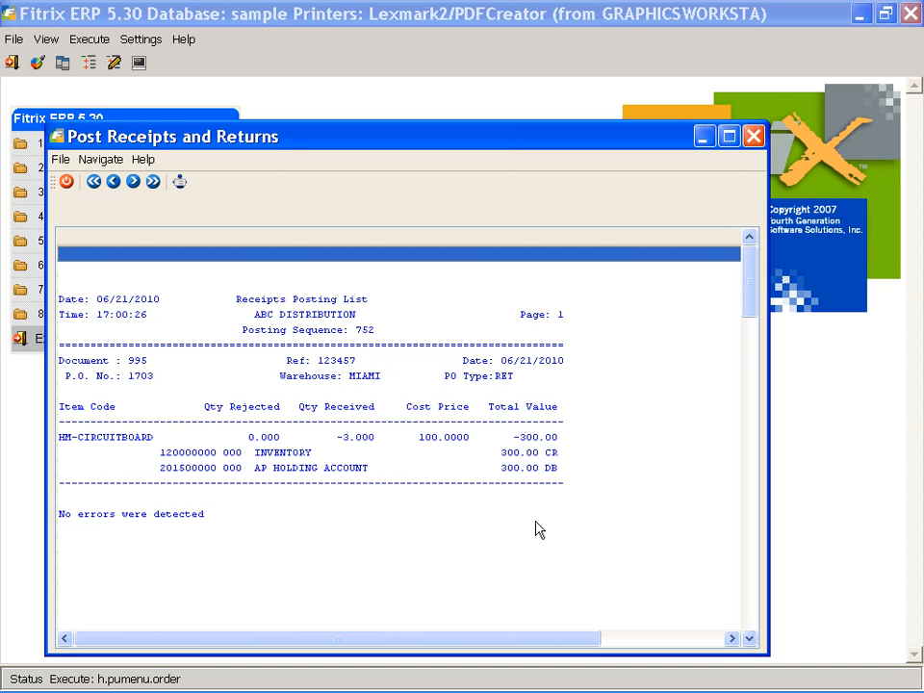
# Close the posting report, skip printing, and go to A/P invoice entry
pyautogui.click(67, 183)
pyautogui.click(347, 436)
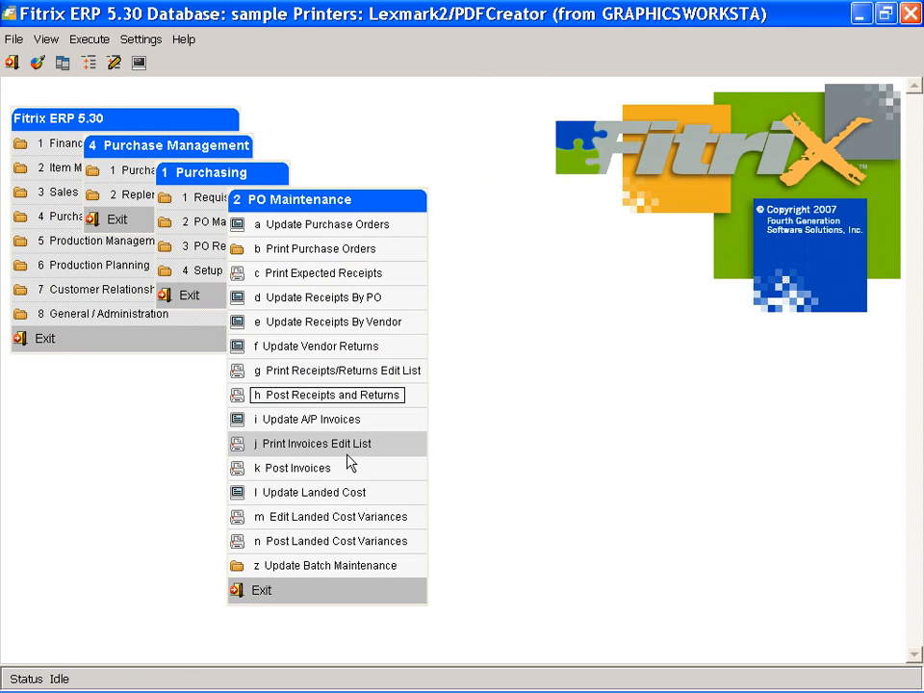
pyautogui.click(364, 422)
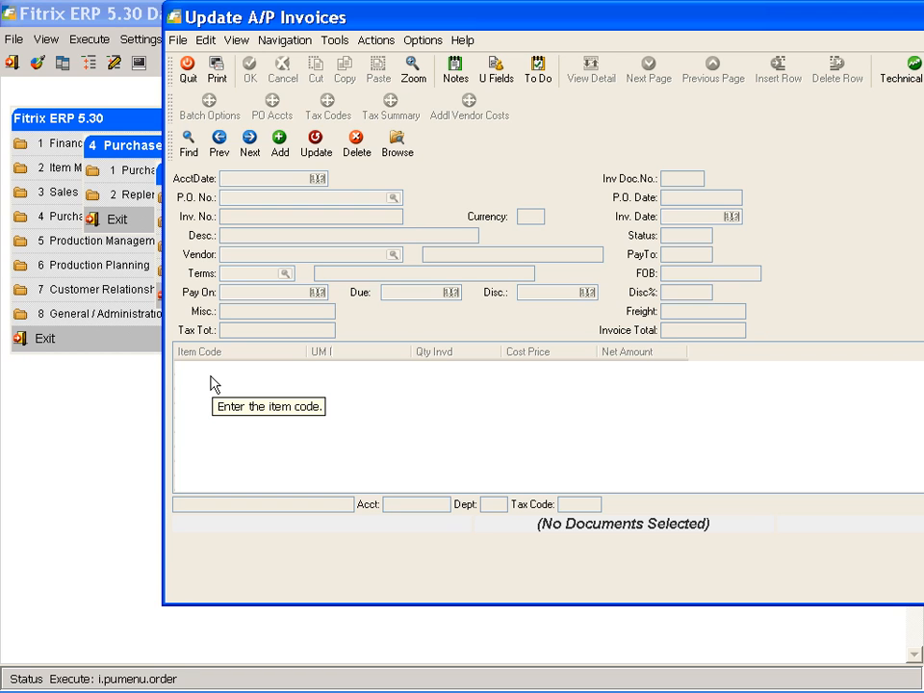
pyautogui.click(278, 145)
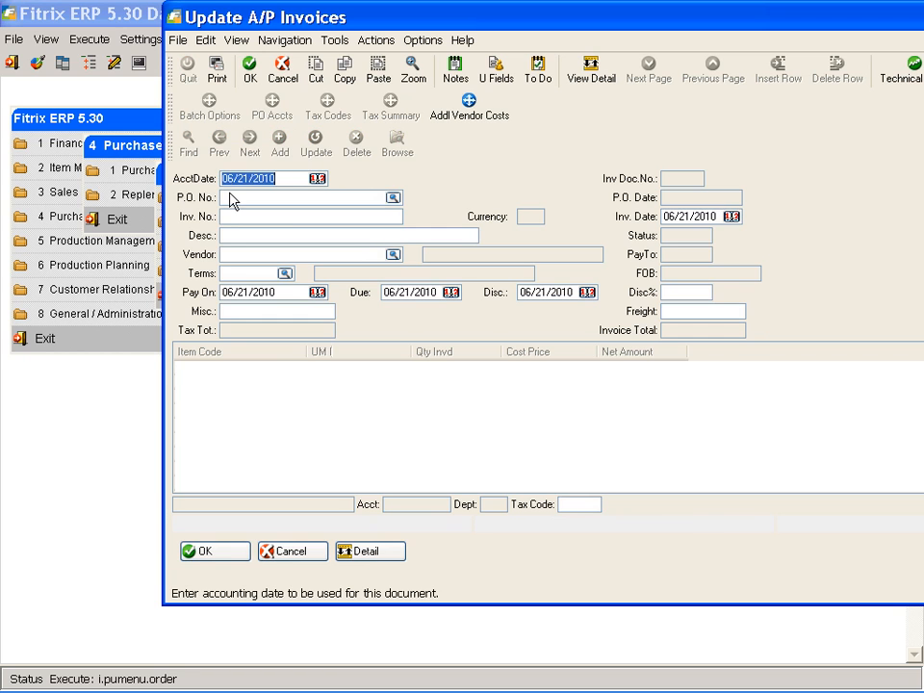
pyautogui.click(229, 196)
pyautogui.rightClick(229, 196)
pyautogui.click(275, 291)
pyautogui.press('Return')
pyautogui.write('DM23424234234')
pyautogui.press('Return')
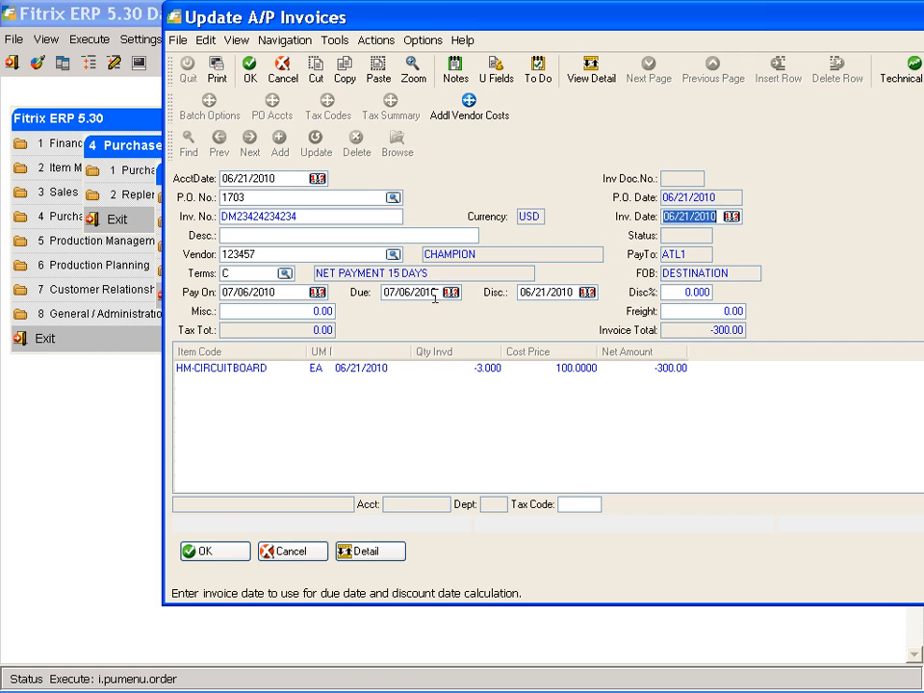
pyautogui.press('Tab')
pyautogui.press('Return')
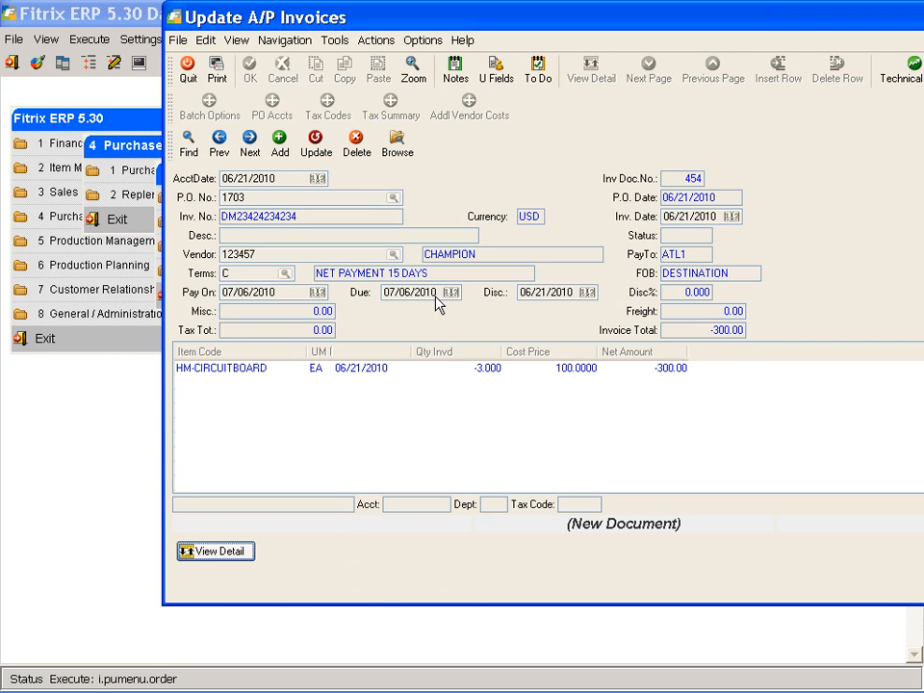